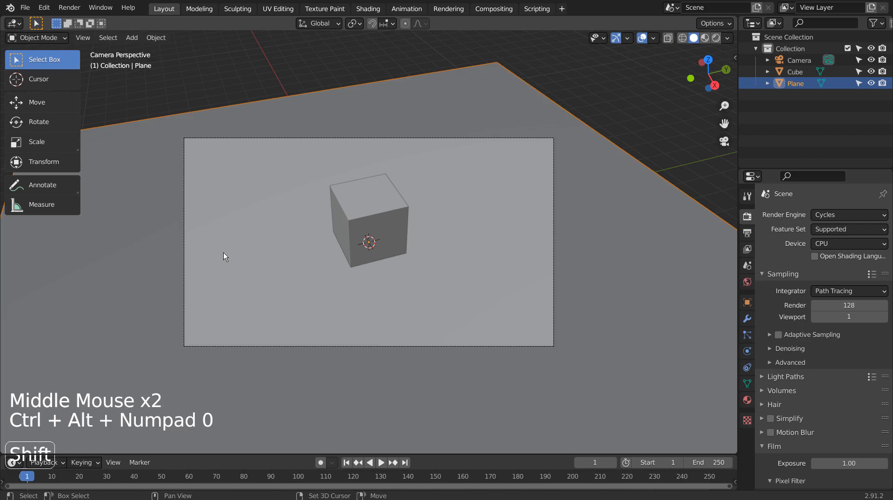
# Reframe the camera so the cube sits centrally and scale the ground plane up to fill the camera frame
pyautogui.hotkey('shift', '`')
pyautogui.moveTo(468, 278)
pyautogui.mouseDown(button='middle')
pyautogui.moveTo(486, 261)
pyautogui.moveTo(482, 268)
pyautogui.mouseUp(button='middle')
pyautogui.press('ctrl+alt+KP_0')
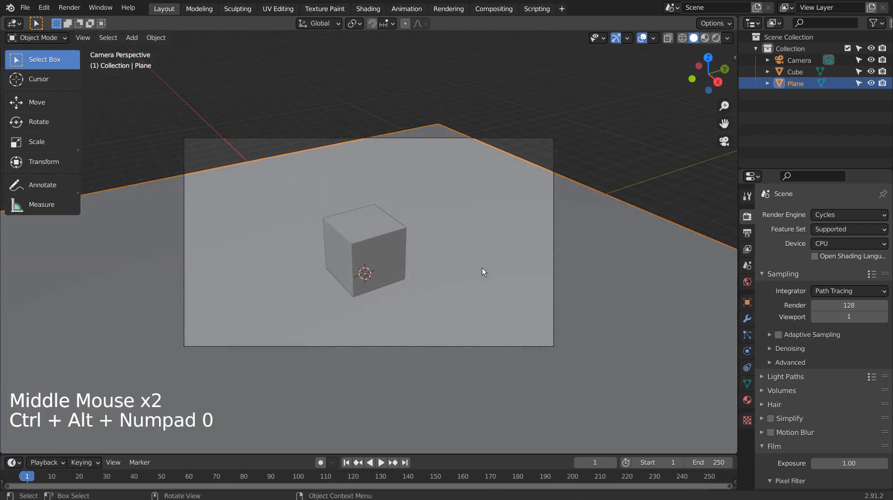
pyautogui.hotkey('shift', '`')
pyautogui.click(498, 216)
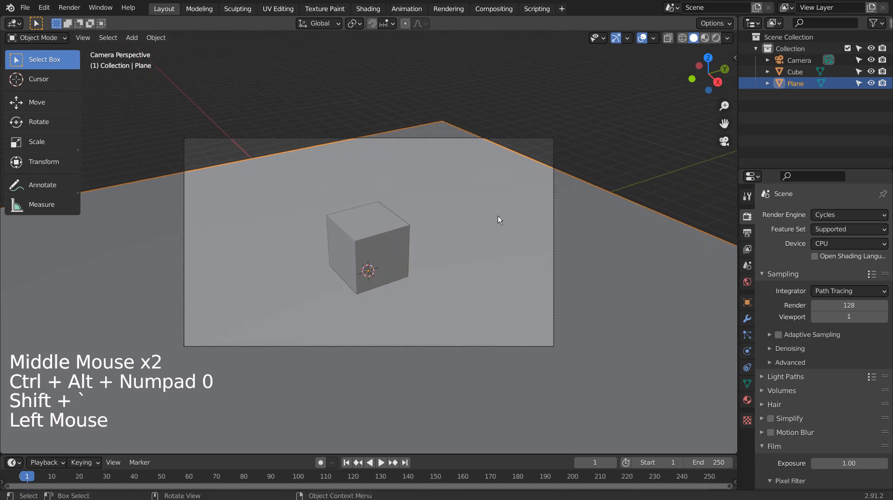
pyautogui.press('s')
pyautogui.click(603, 200)
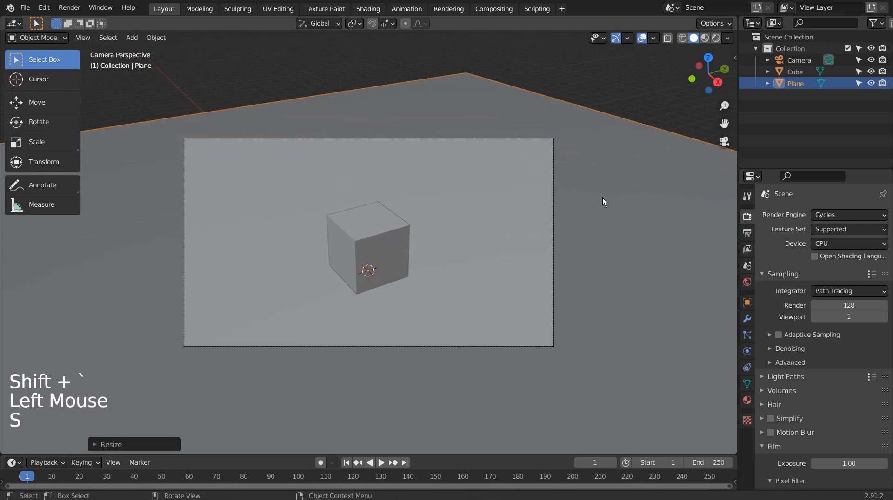
# Set the base color of the cube's material to yellow
pyautogui.click(395, 251)
pyautogui.click(747, 401)
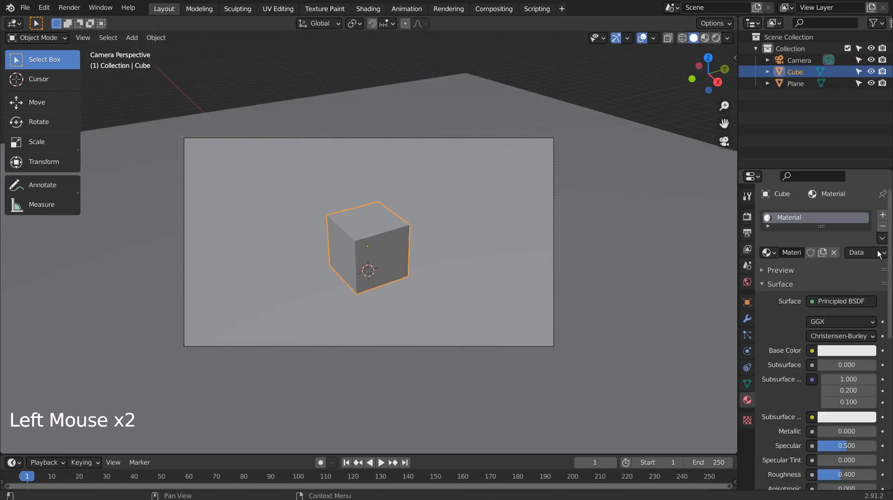
pyautogui.click(838, 349)
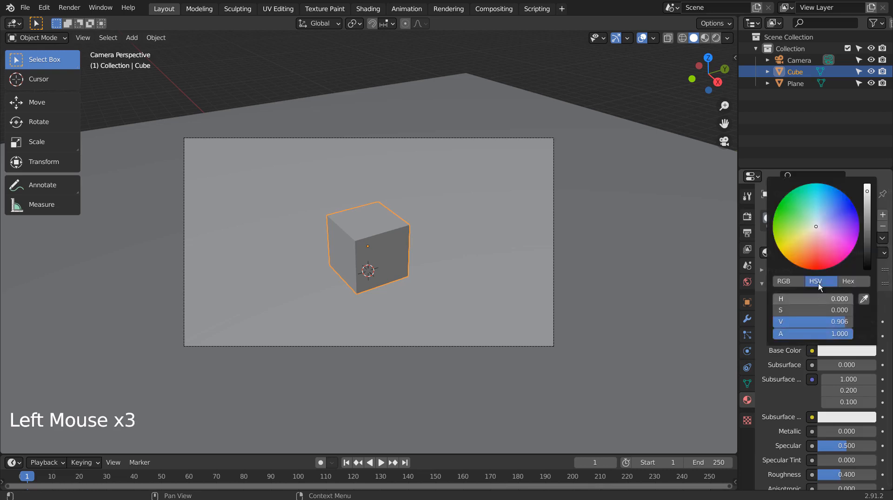
# Give the plane a new material with a dark blue-grey base color
pyautogui.click(736, 254)
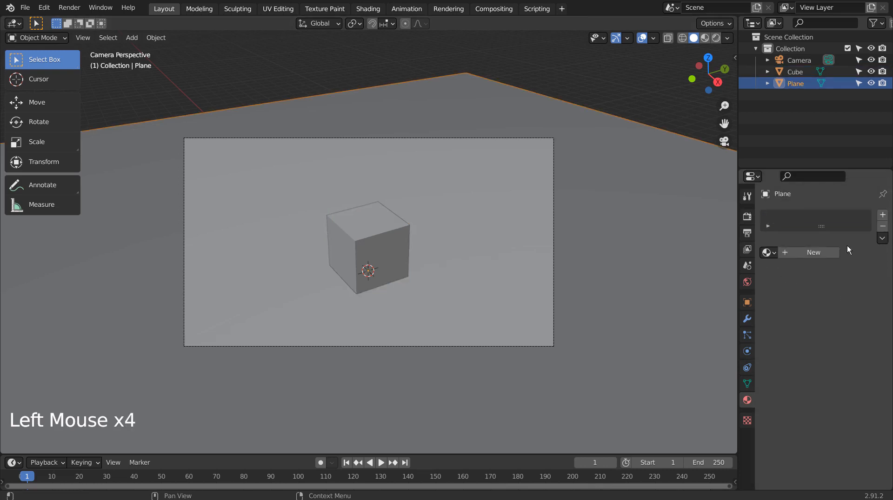
pyautogui.click(819, 263)
pyautogui.click(813, 253)
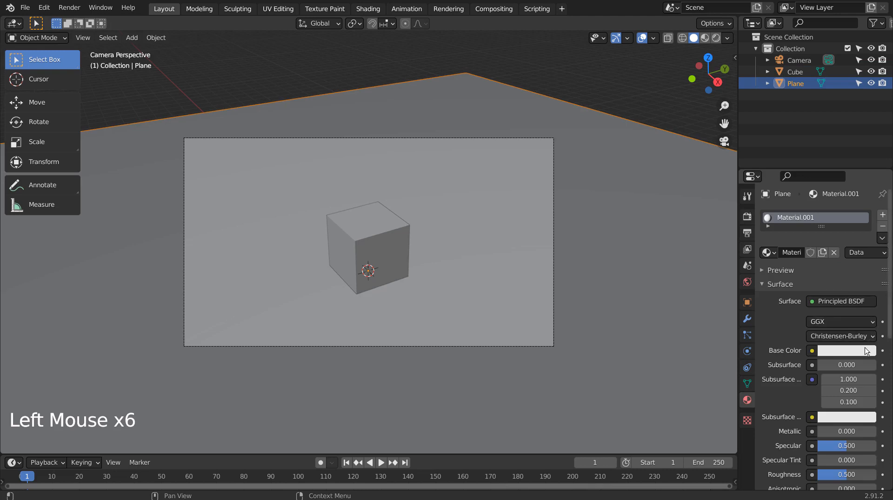
pyautogui.click(865, 351)
pyautogui.click(867, 238)
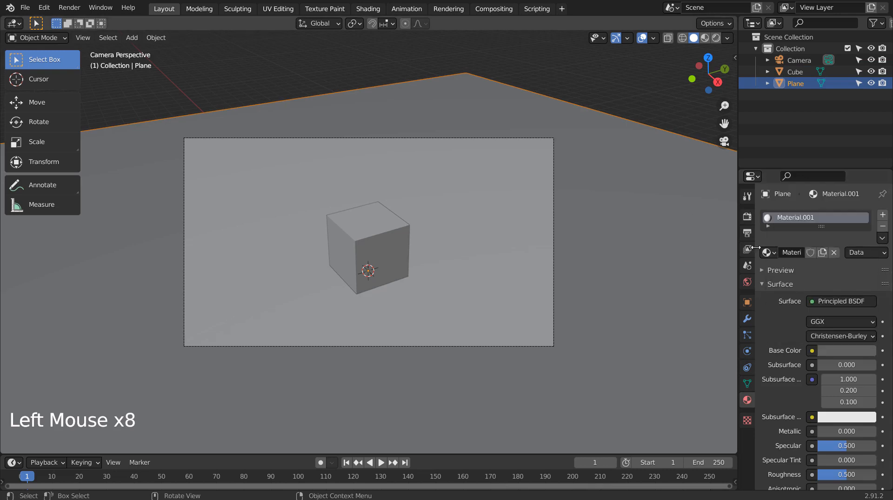
# Set the scene's render engine to Eevee
pyautogui.click(747, 217)
pyautogui.click(838, 213)
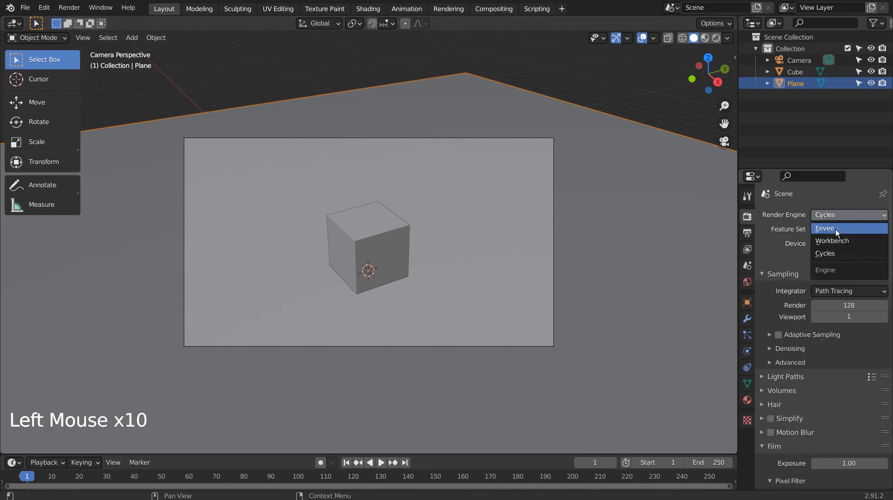
pyautogui.click(835, 230)
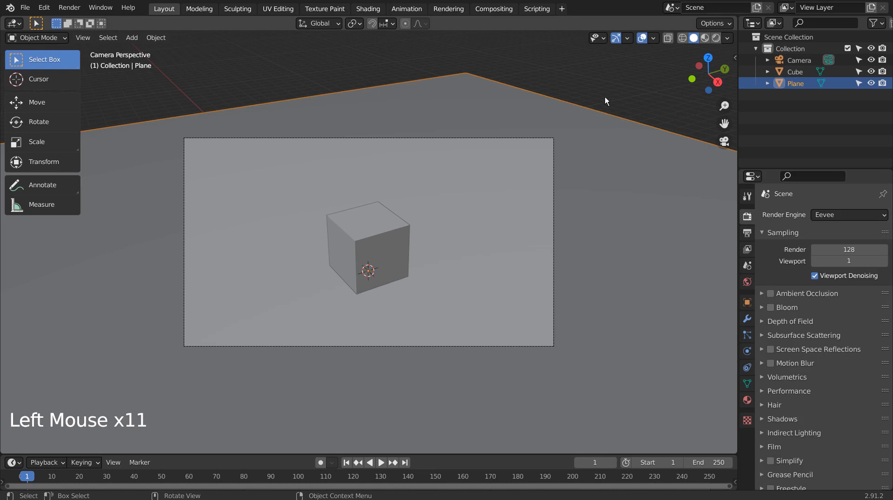
# Link the Render Layers image output to the Denoise node's image input in the compositor and render the frame
pyautogui.click(488, 9)
pyautogui.moveTo(204, 106); pyautogui.dragTo(326, 142)
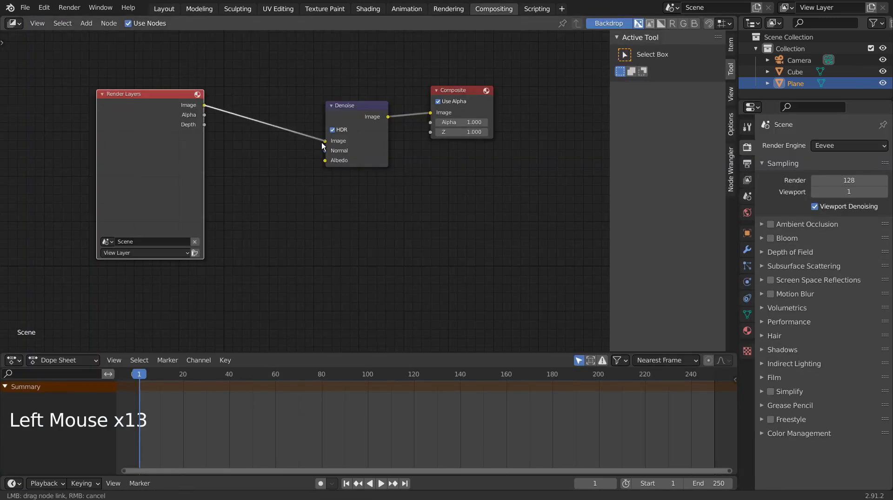
pyautogui.click(164, 9)
pyautogui.press('F12')
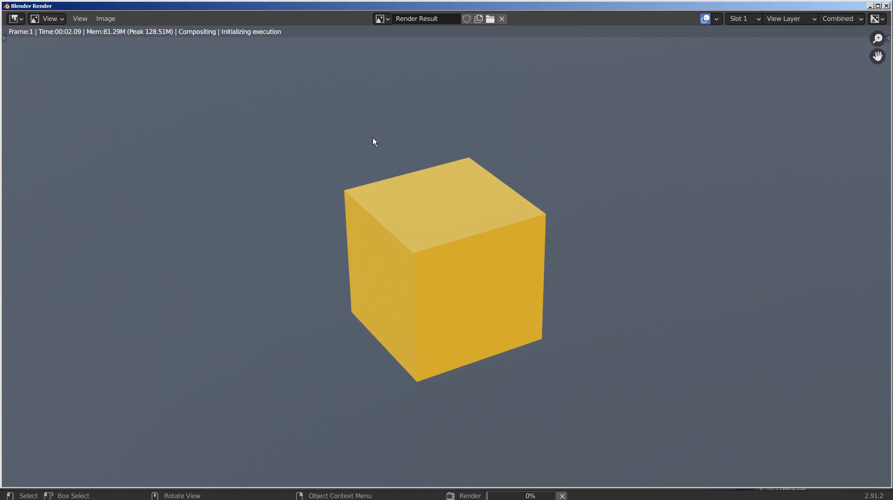
pyautogui.click(887, 6)
# In the compositor, move the Render Layers node aside to make room and add an Image node below it
pyautogui.click(496, 8)
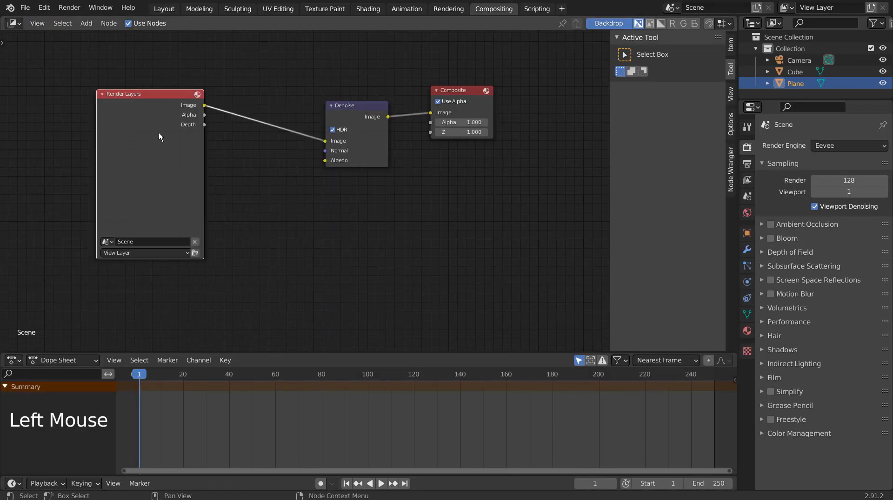
pyautogui.moveTo(151, 94); pyautogui.dragTo(61, 43)
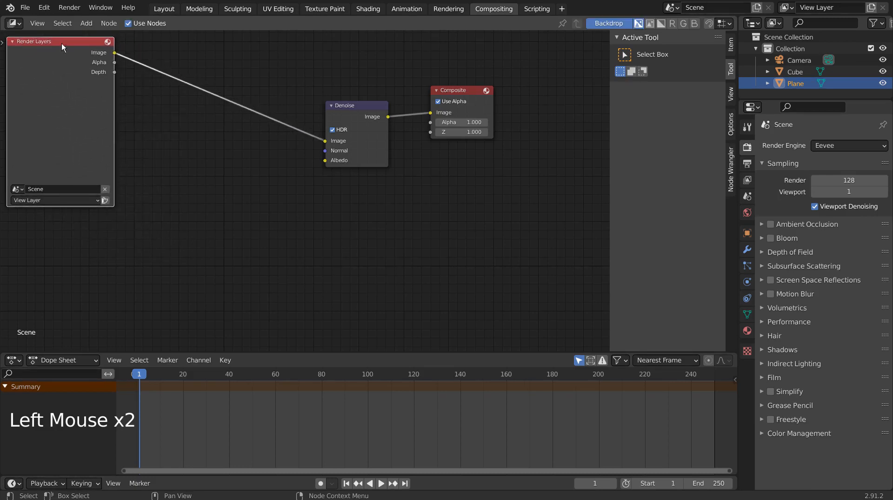
pyautogui.click(172, 135)
pyautogui.hotkey('shift', 'a')
pyautogui.write('im')
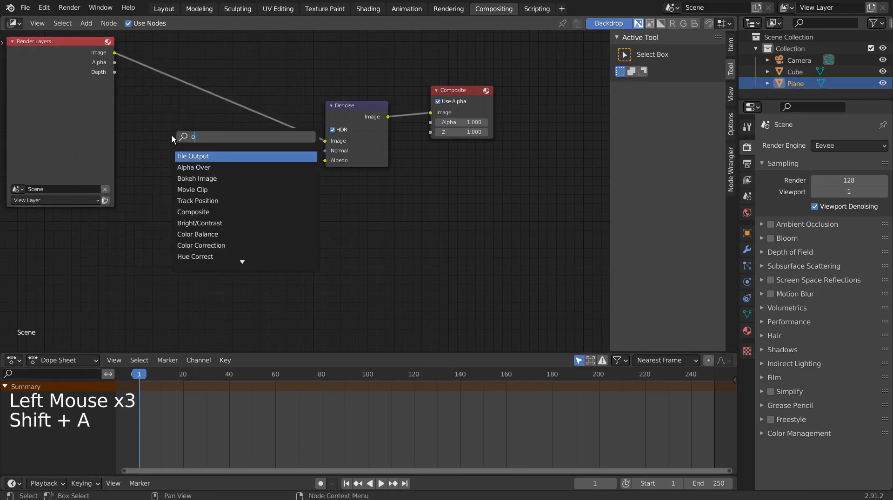
pyautogui.press('Down')
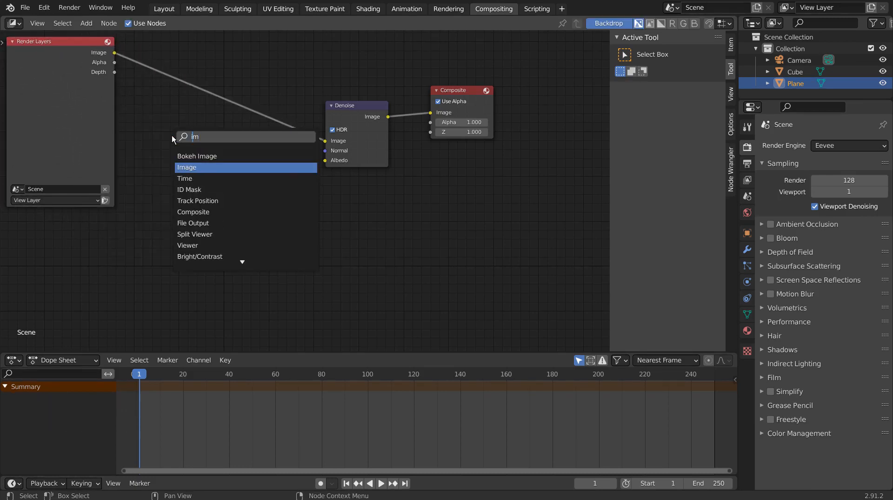
pyautogui.press('Return')
pyautogui.click(80, 245)
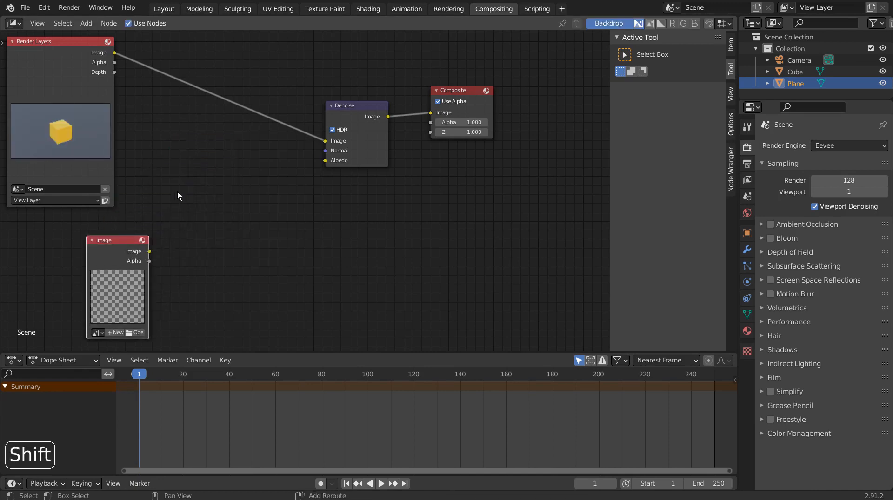
# Add a Transform node beside the Image node
pyautogui.hotkey('shift', 'a')
pyautogui.write('tra')
pyautogui.press('Down')
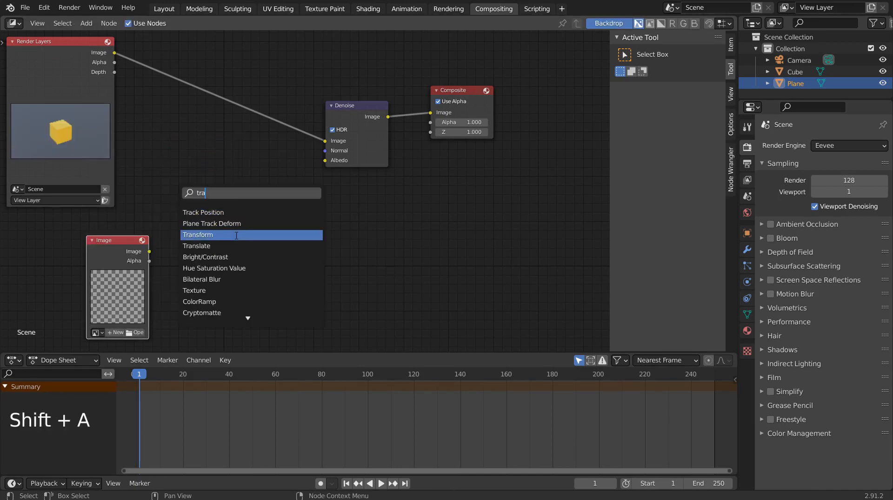
pyautogui.press('Return')
pyautogui.click(231, 229)
# Add a ColorRamp node beside the Transform node
pyautogui.hotkey('shift', 'a')
pyautogui.click(290, 195)
pyautogui.write('col')
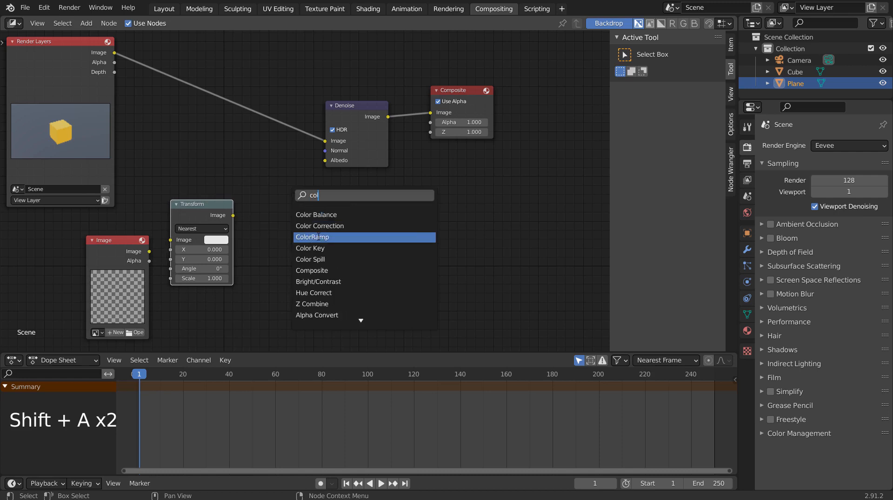
pyautogui.click(318, 236)
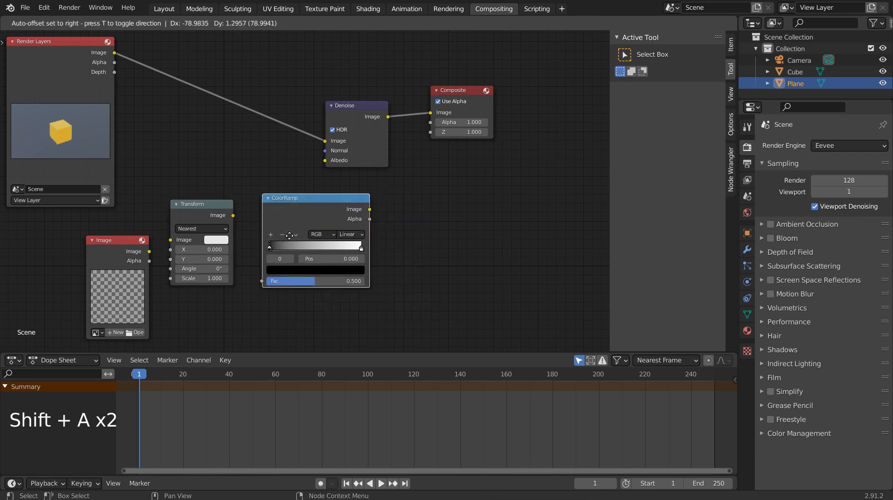
pyautogui.click(408, 230)
# Insert an Alpha Over node into the link between Denoise and Composite and space the nodes apart
pyautogui.hotkey('shift', 'a')
pyautogui.click(408, 230)
pyautogui.write('a')
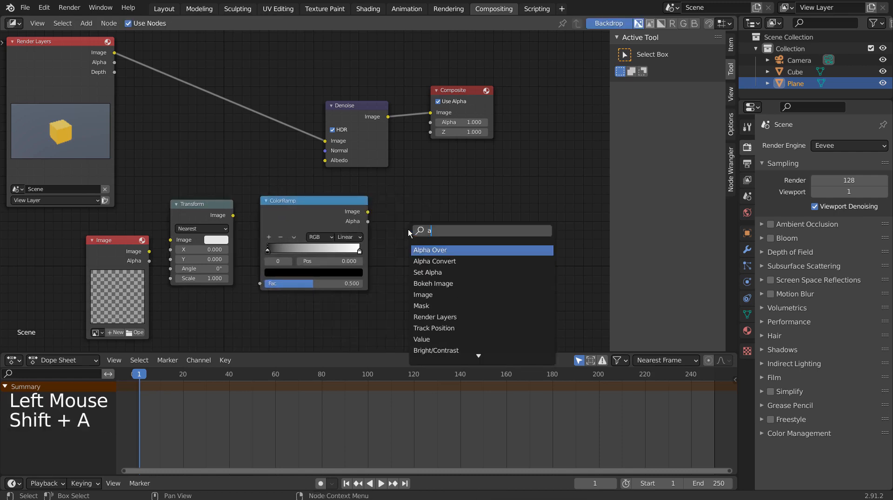
pyautogui.press('Down')
pyautogui.press('Up')
pyautogui.press('Return')
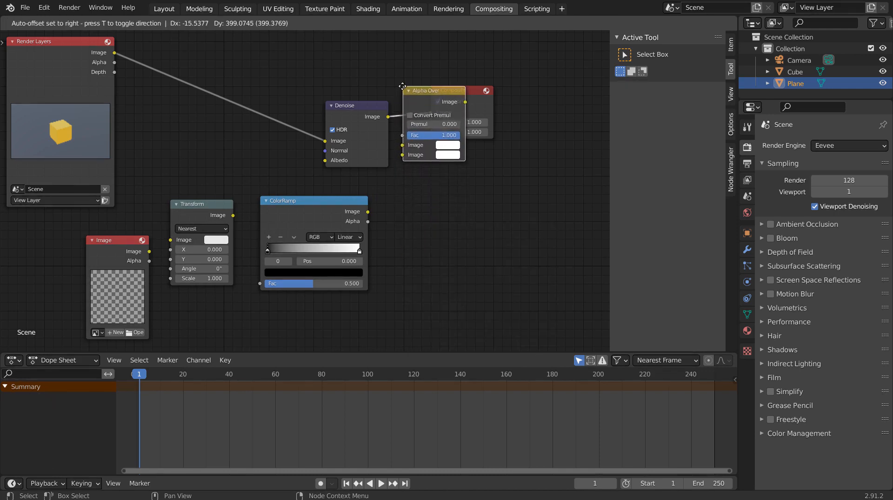
pyautogui.click(426, 90)
pyautogui.moveTo(557, 89); pyautogui.dragTo(570, 81)
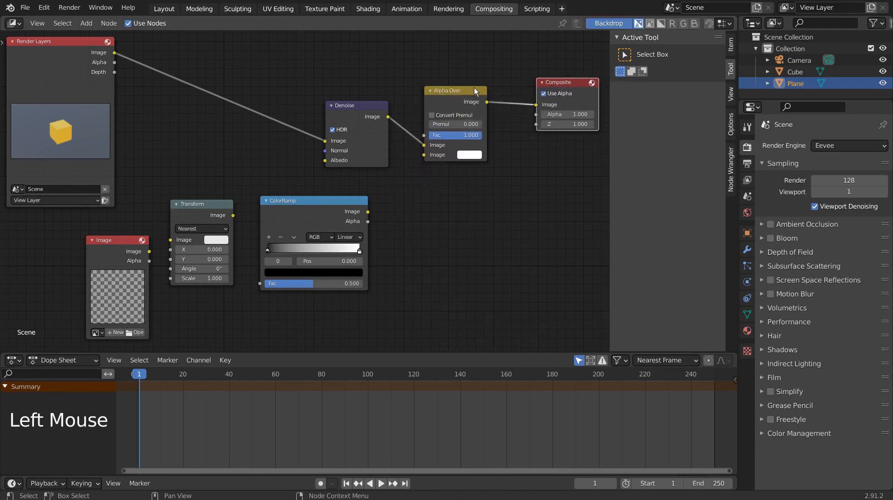
pyautogui.moveTo(472, 90); pyautogui.dragTo(493, 90)
# Add a Viewer node below Composite and feed it the Alpha Over image output
pyautogui.click(547, 170)
pyautogui.hotkey('shift', 'a')
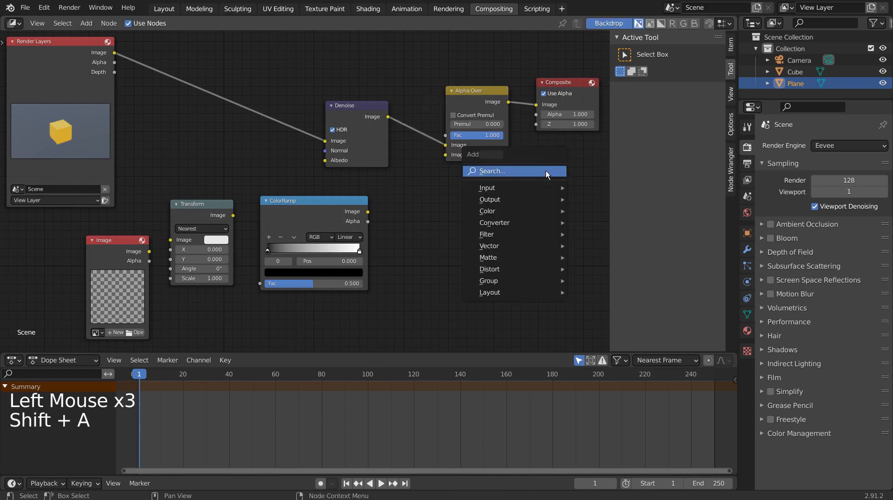
pyautogui.write('view')
pyautogui.press('Down')
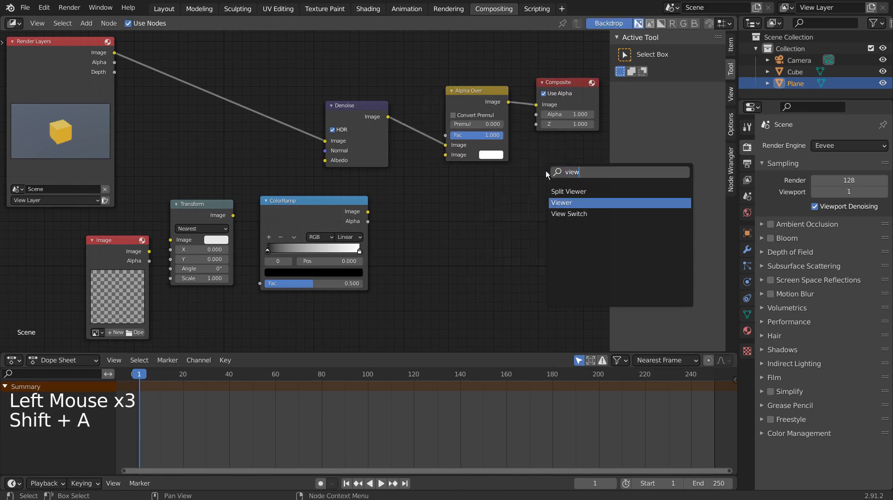
pyautogui.press('Return')
pyautogui.click(541, 175)
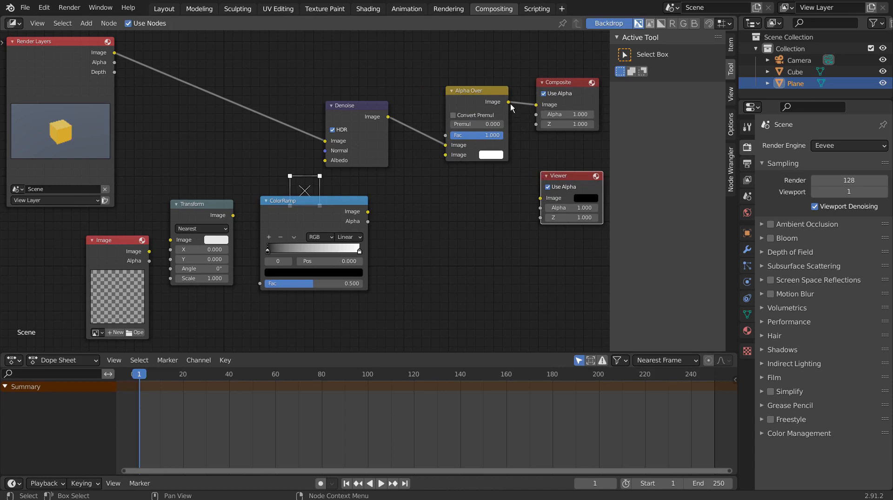
pyautogui.moveTo(509, 103); pyautogui.dragTo(539, 198)
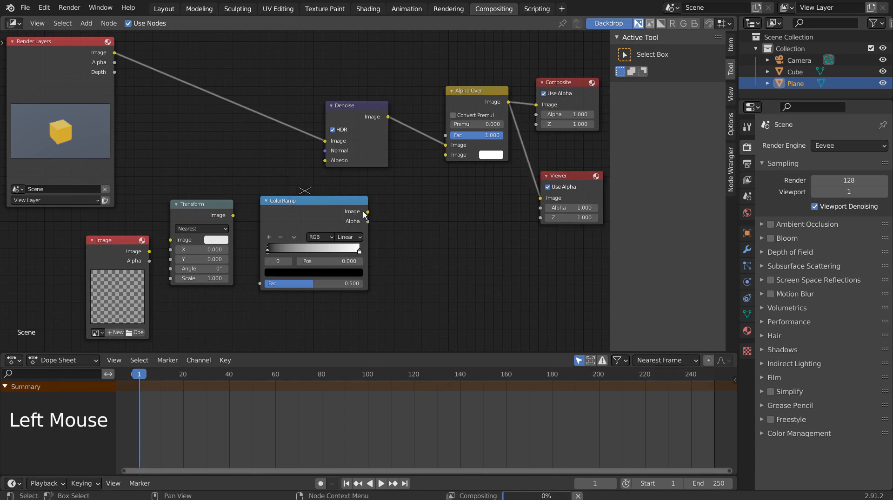
# Load render.png from the composite - mix folder into the Image node
pyautogui.click(136, 333)
pyautogui.click(332, 130)
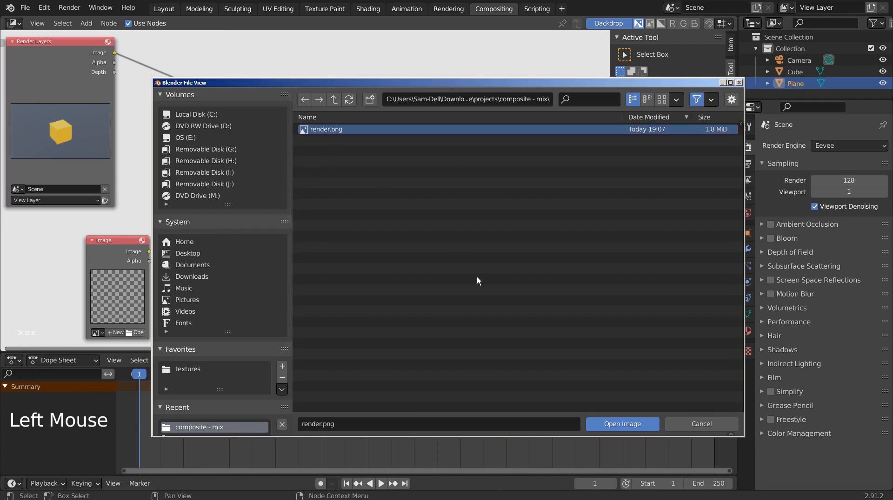
pyautogui.click(622, 424)
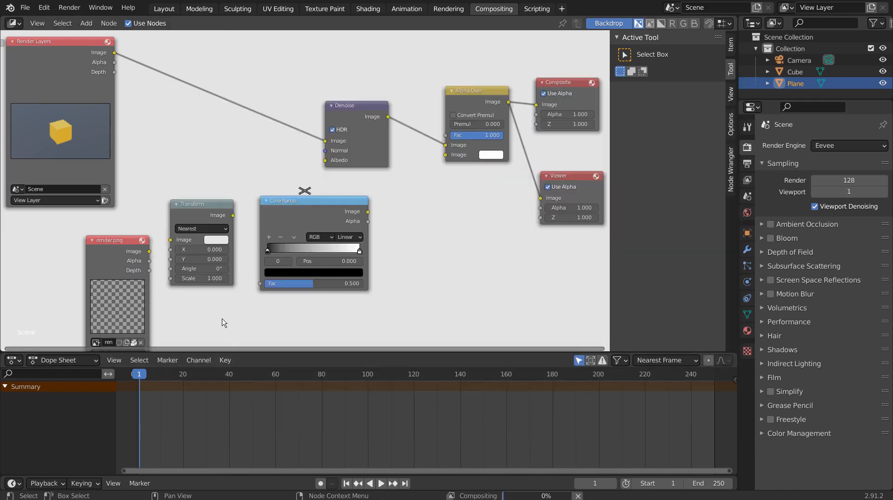
# Chain the render.png image through Transform and the ColorRamp factor into the second image input of Alpha Over
pyautogui.moveTo(114, 240); pyautogui.dragTo(60, 231)
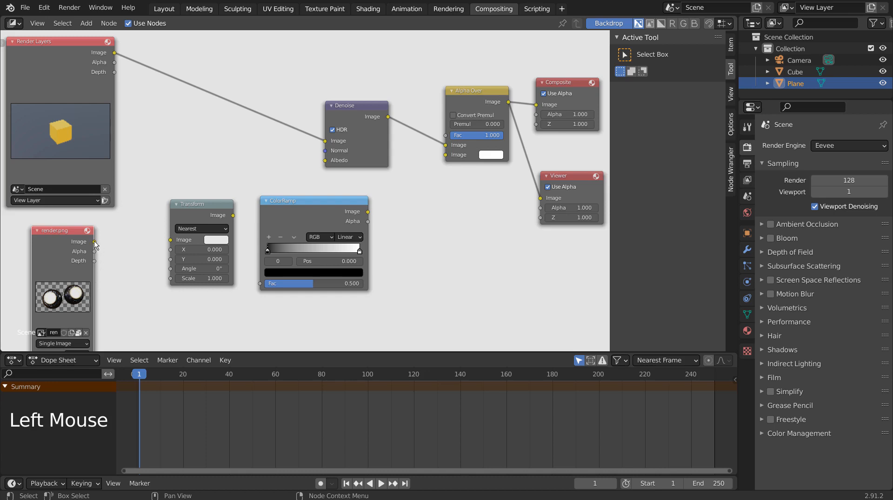
pyautogui.moveTo(94, 242); pyautogui.dragTo(140, 262)
pyautogui.moveTo(199, 249); pyautogui.dragTo(260, 284)
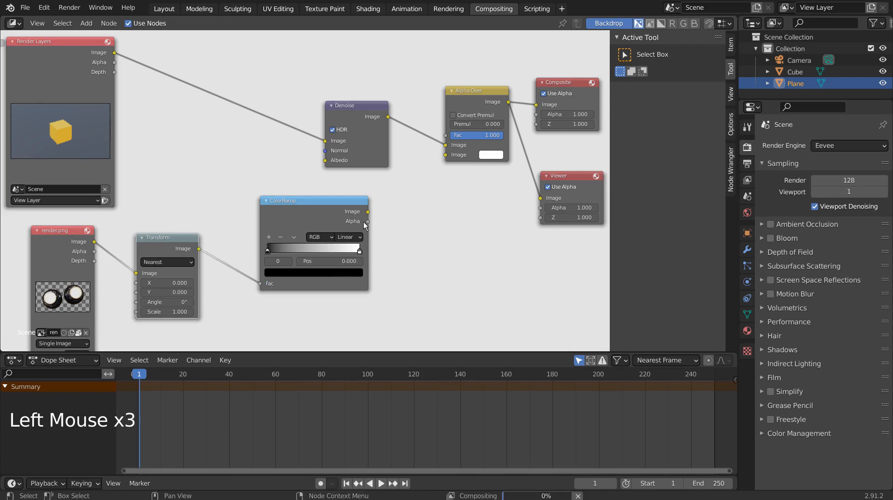
pyautogui.moveTo(367, 212); pyautogui.dragTo(445, 155)
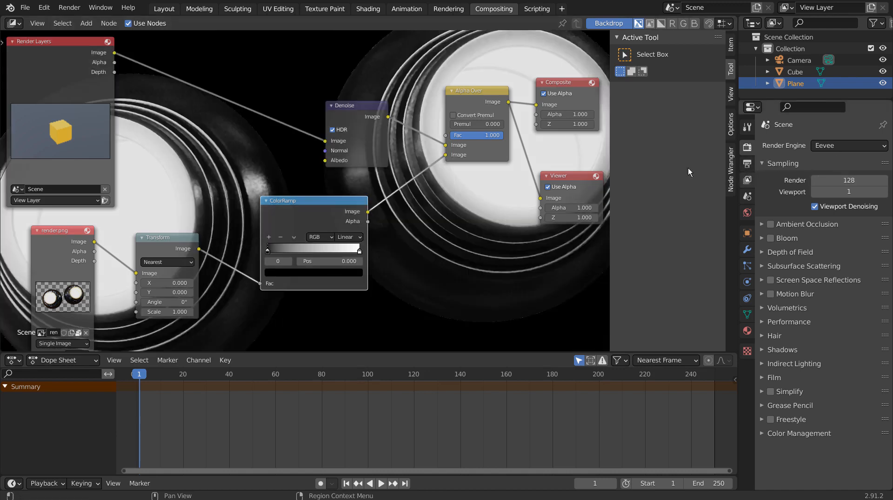
# Render the frame to check the composited result
pyautogui.scroll(-5, 428, 257)
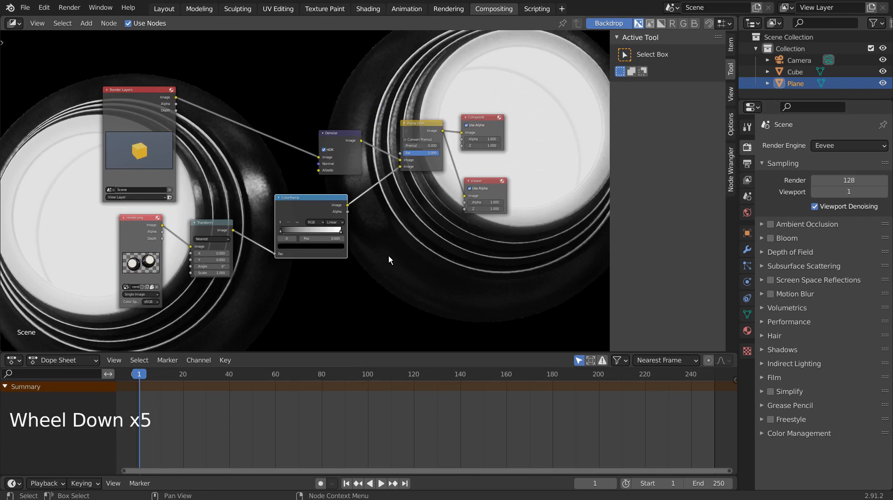
pyautogui.press('F12')
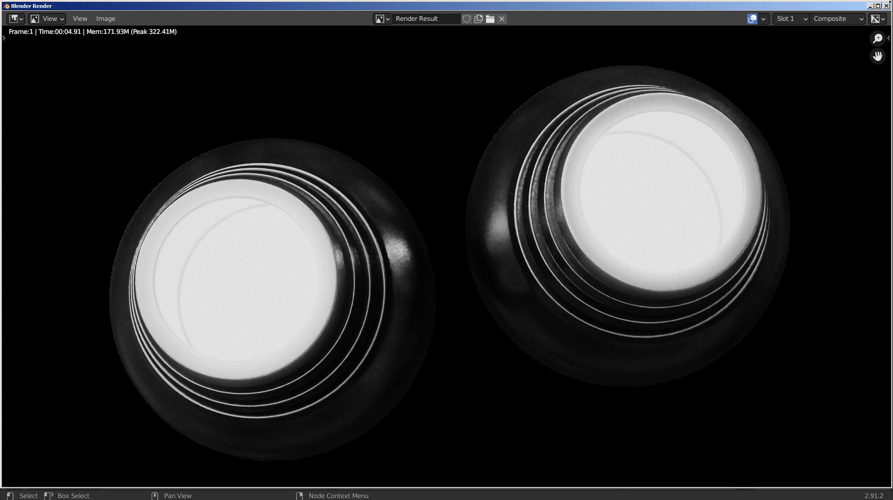
pyautogui.click(886, 5)
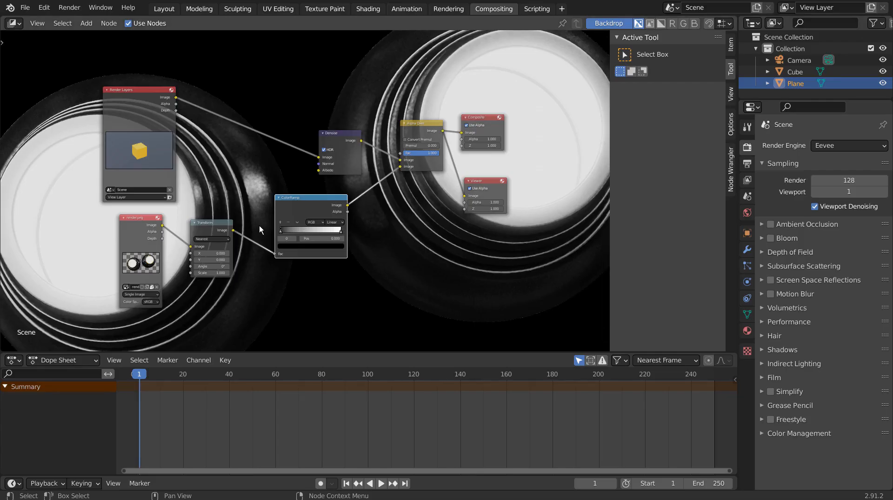
# Move the ColorRamp's white stop to about 0.051 and render the frame to check the brightened overlay
pyautogui.scroll(10, 306, 225)
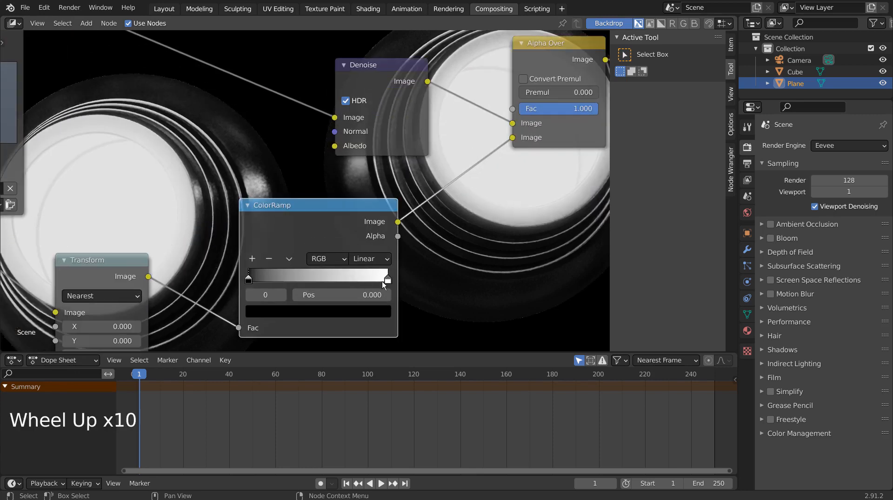
pyautogui.click(383, 283)
pyautogui.moveTo(382, 283); pyautogui.dragTo(257, 284)
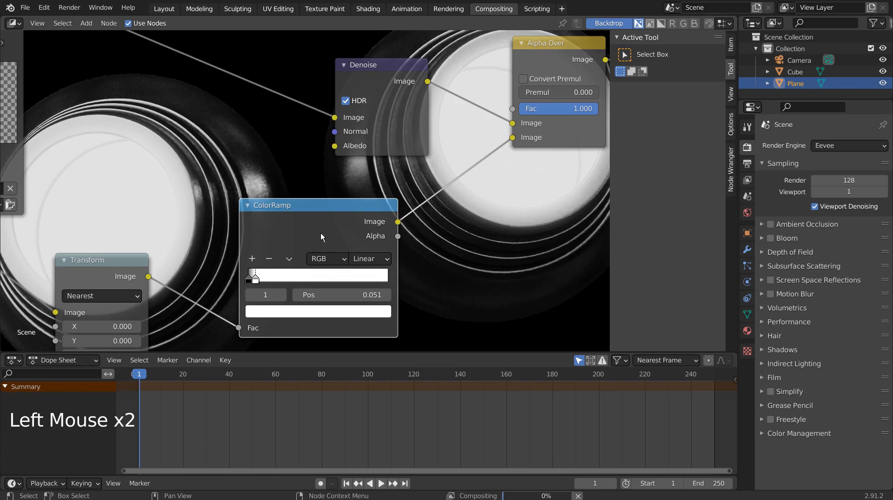
pyautogui.scroll(-5, 313, 230)
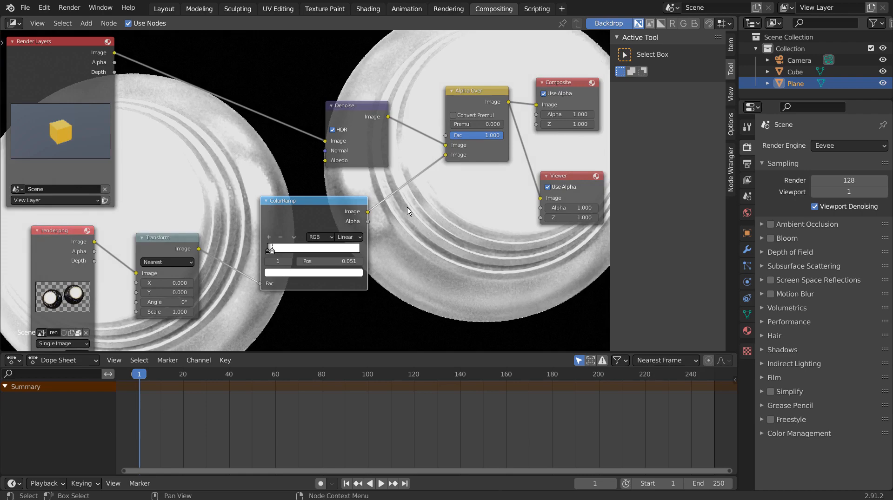
pyautogui.press('F12')
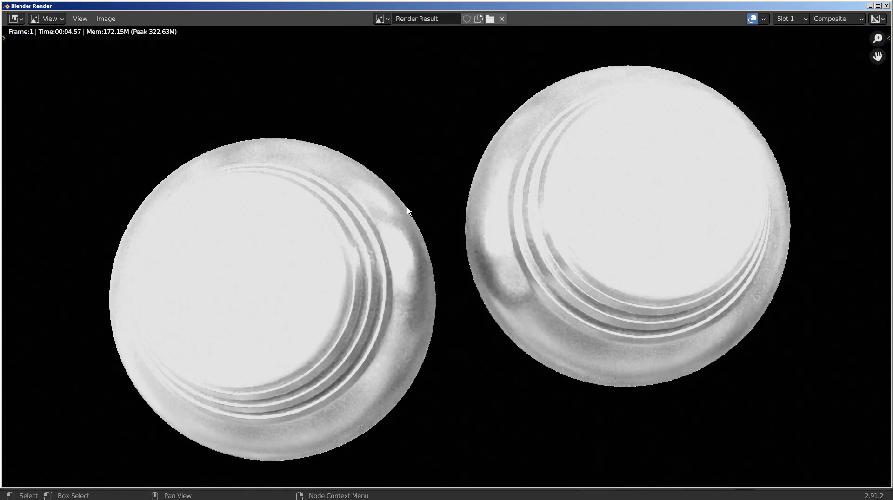
pyautogui.click(886, 6)
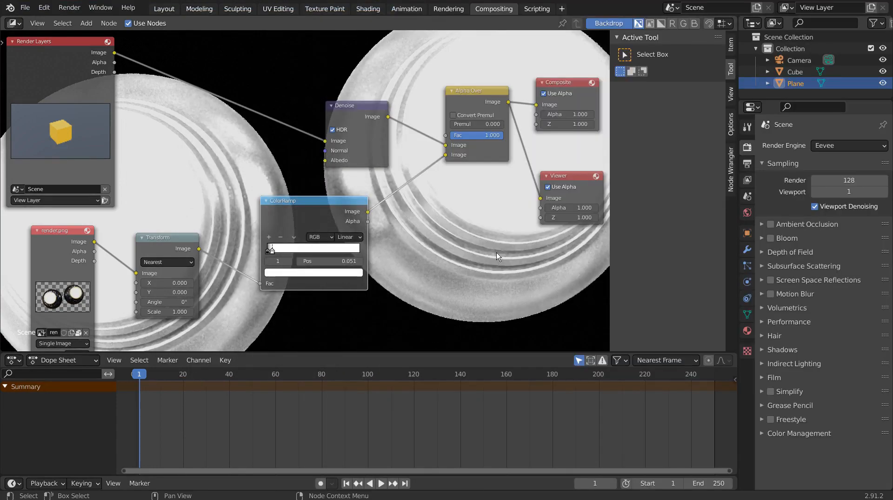
# Connect the Transform image to Alpha Over's second image input and the ColorRamp image to its Fac, then render to check the mix
pyautogui.click(199, 247)
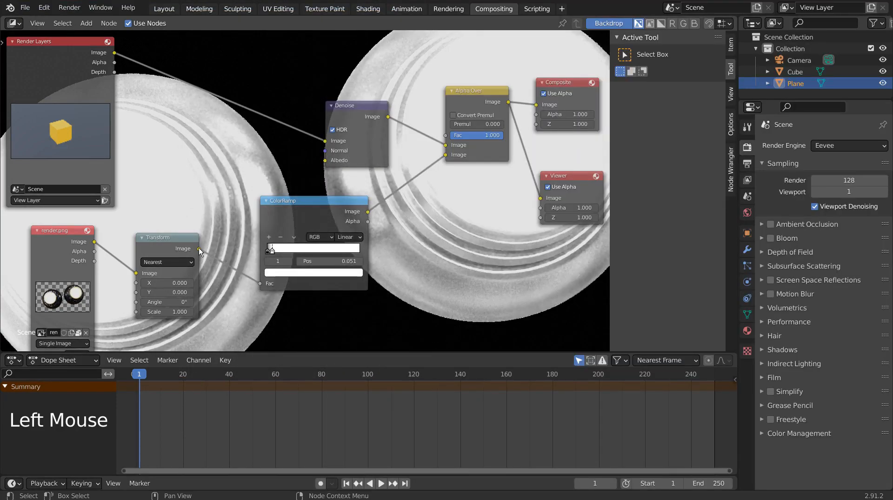
pyautogui.moveTo(199, 249); pyautogui.dragTo(454, 156)
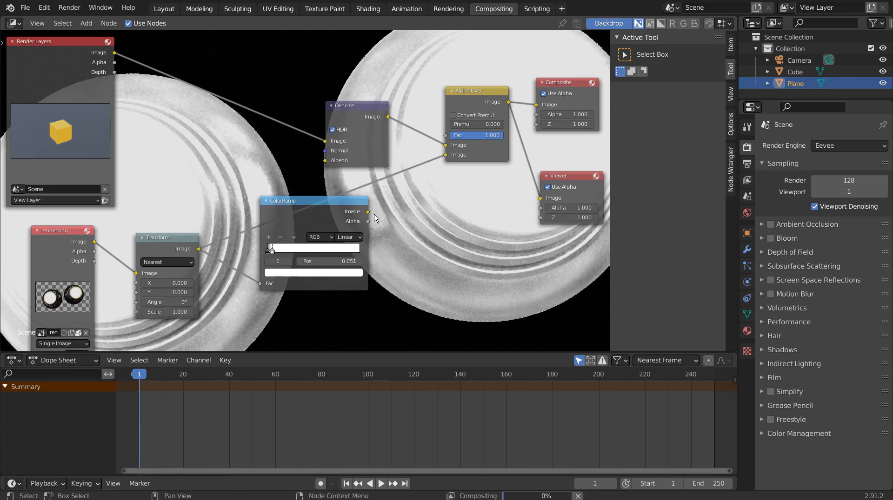
pyautogui.moveTo(367, 213); pyautogui.dragTo(446, 136)
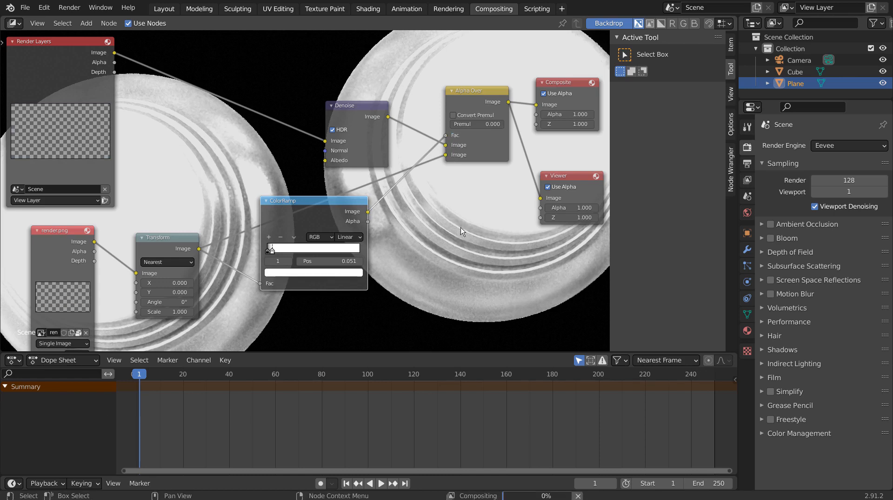
pyautogui.press('F12')
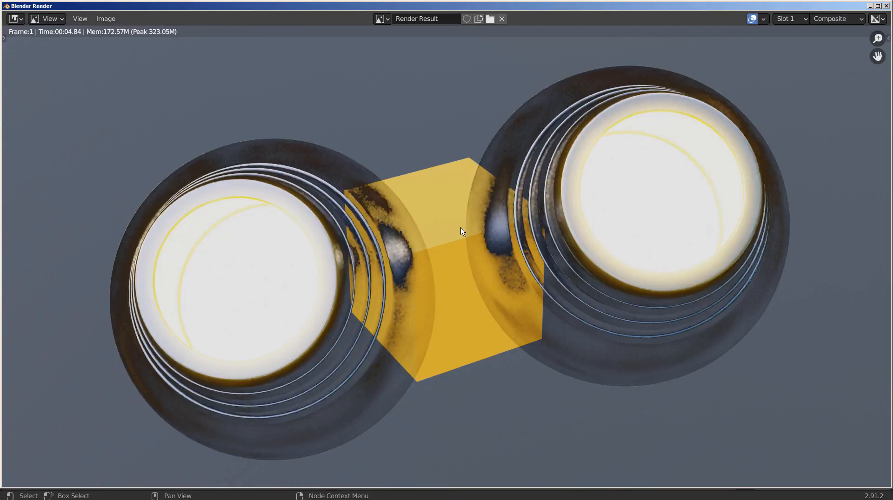
pyautogui.click(886, 5)
# Move the ColorRamp's white stop to 1.000 and its black stop to about 0.967, then render the frame
pyautogui.click(272, 252)
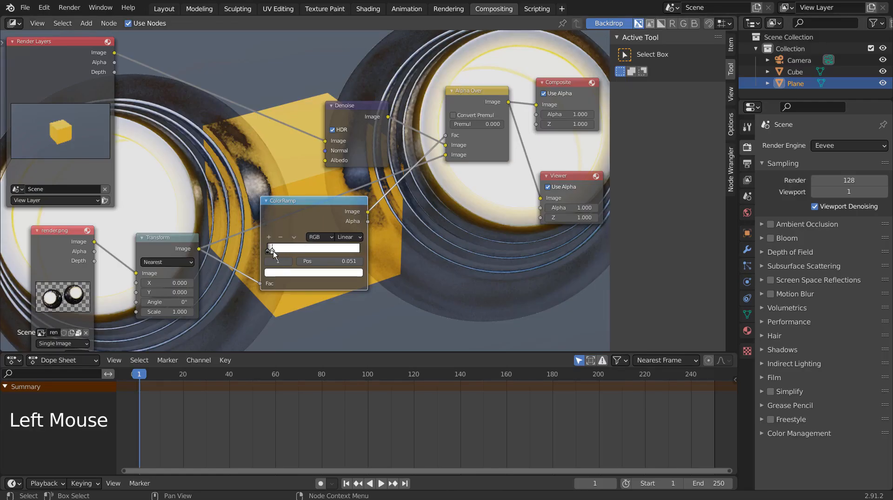
pyautogui.moveTo(273, 251); pyautogui.dragTo(380, 252)
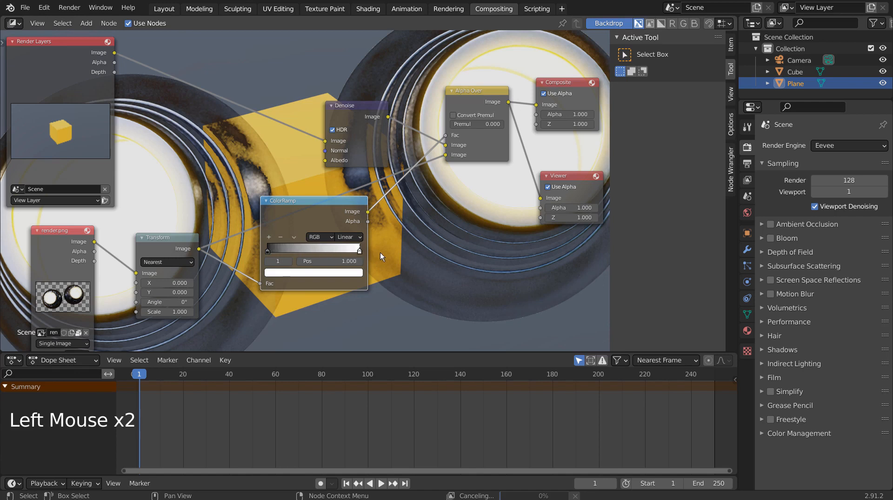
pyautogui.moveTo(269, 252); pyautogui.dragTo(398, 251)
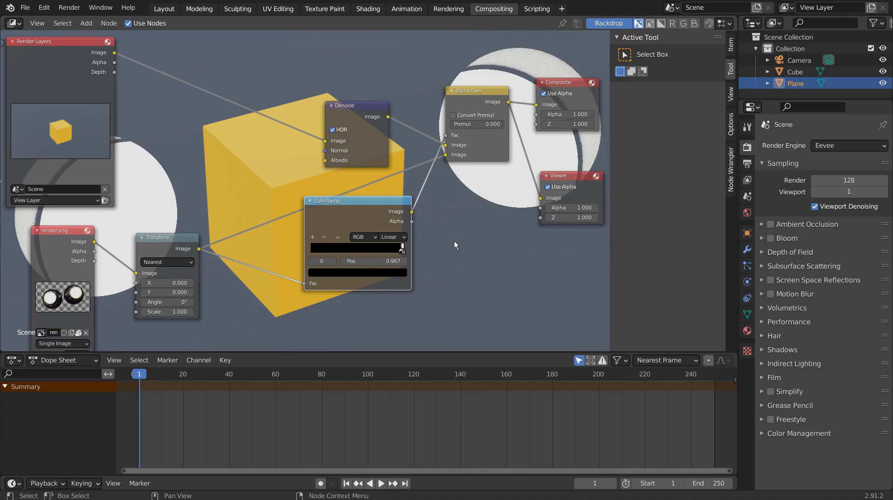
pyautogui.press('F12')
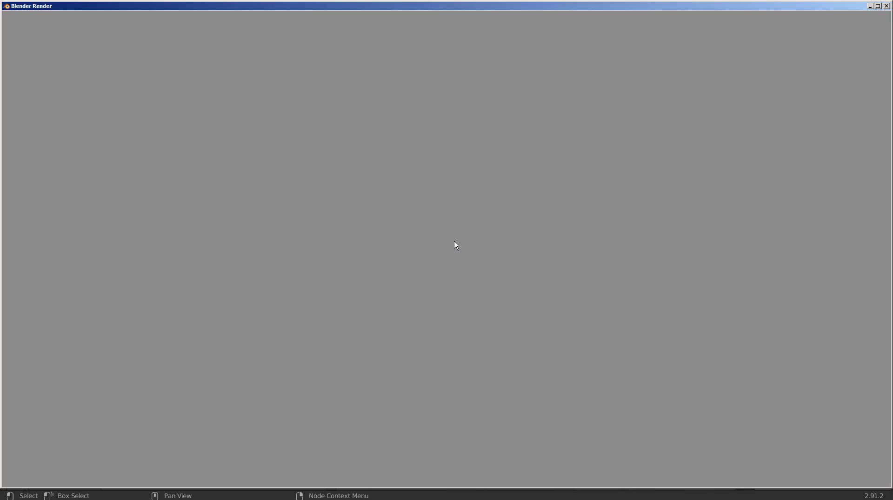